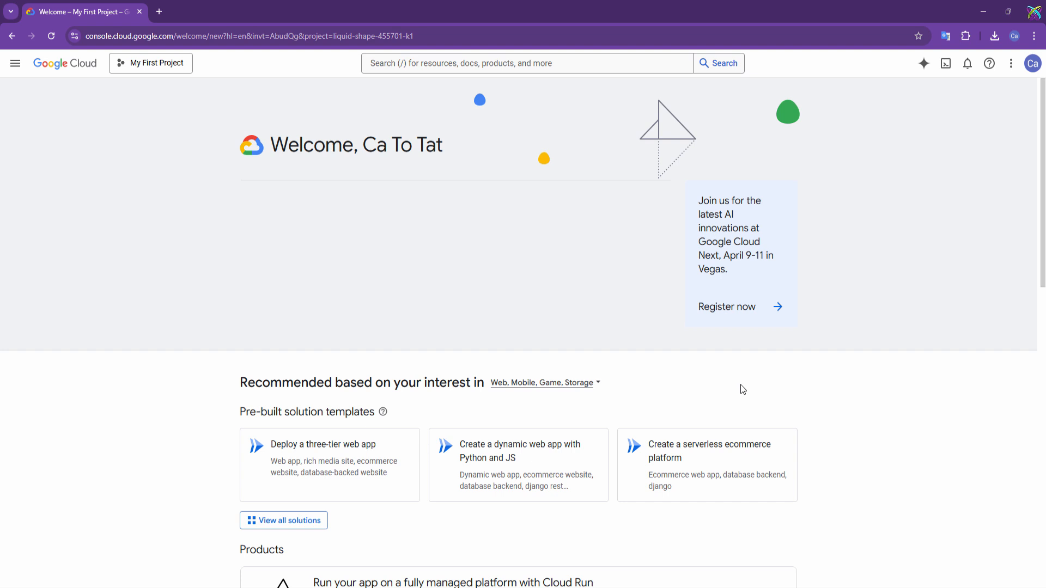
- Go to the Compute Engine VM instances and start creating a new instance
{"action": "left_click", "coordinate": [15, 64]}
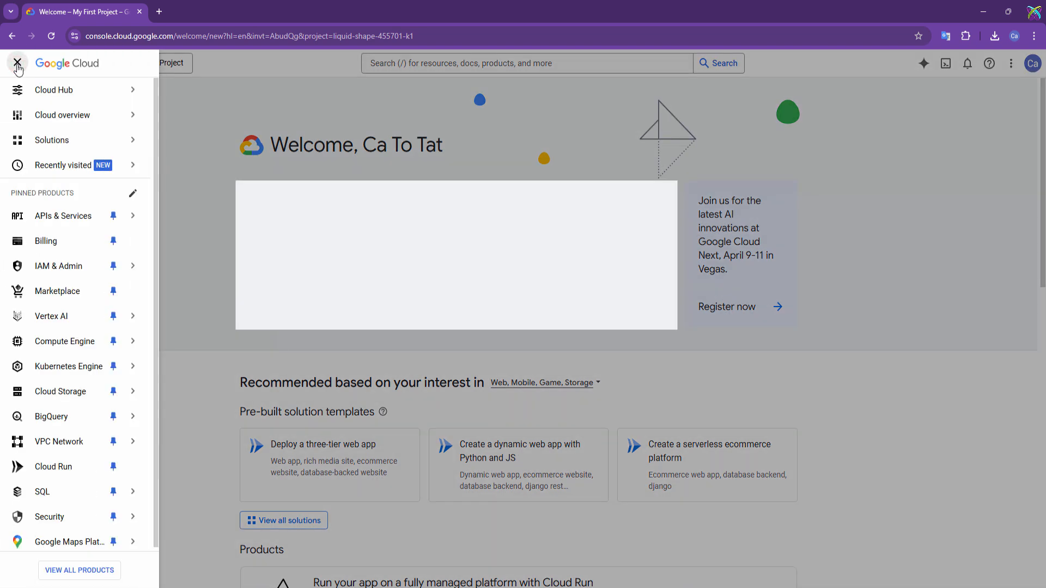
{"action": "mouse_move", "coordinate": [54, 341]}
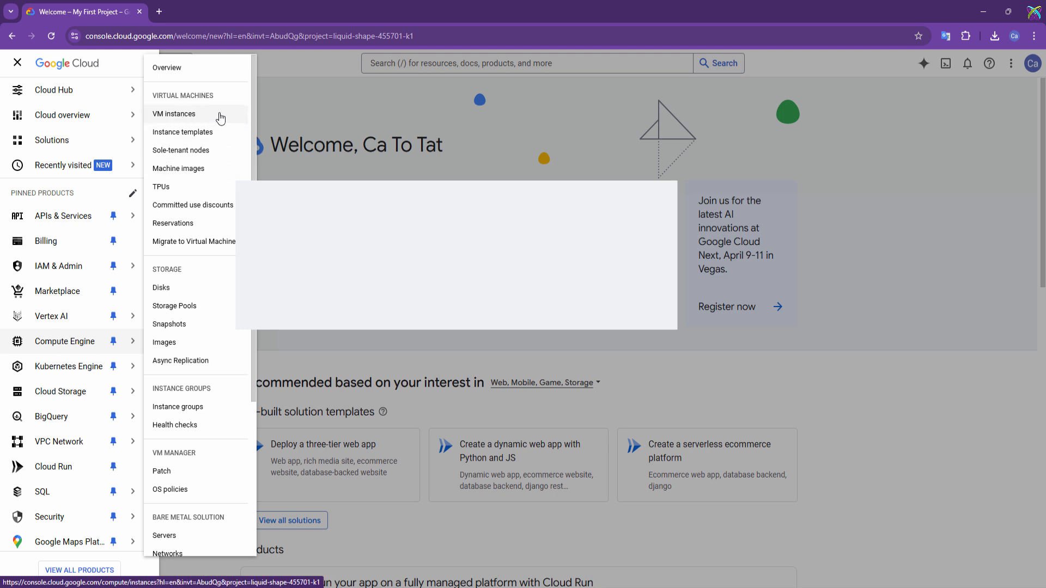
{"action": "left_click", "coordinate": [220, 117]}
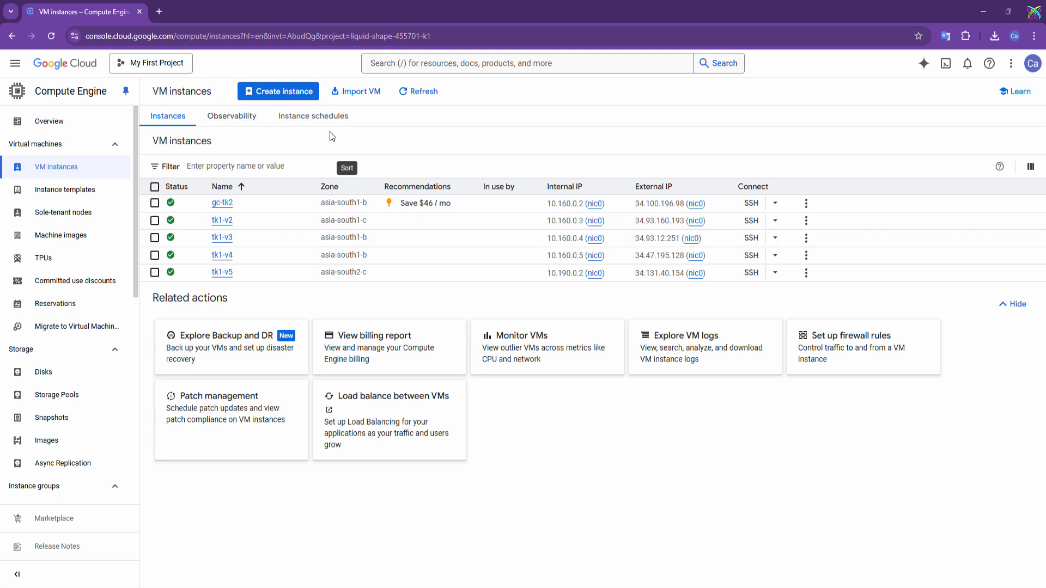
{"action": "left_click", "coordinate": [307, 101]}
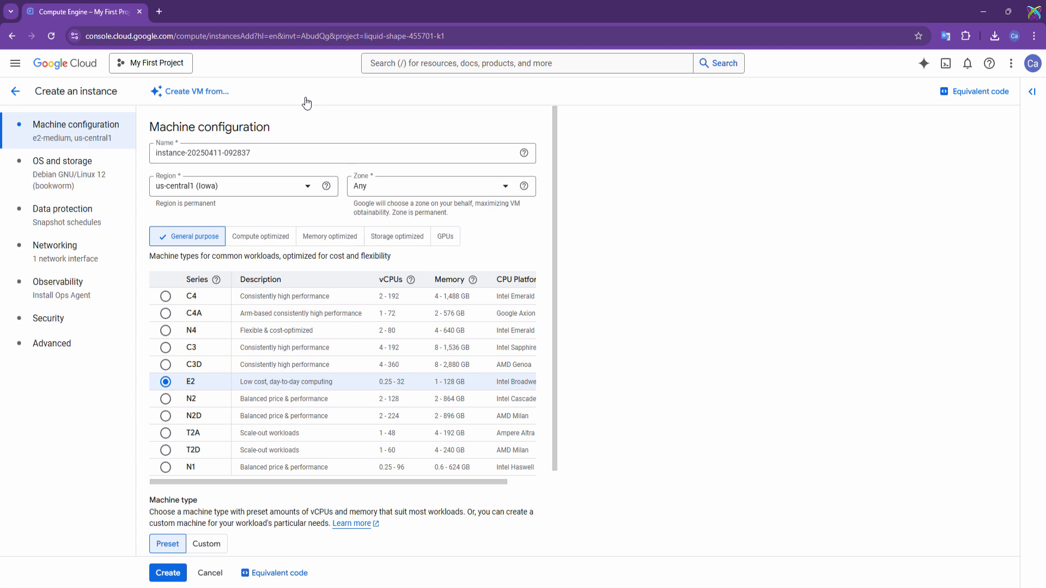
- Name the new instance windows-server-01 and set its region to asia-northeast1 (Tokyo)
{"action": "triple_click", "coordinate": [300, 157]}
{"action": "type", "text": "win"}
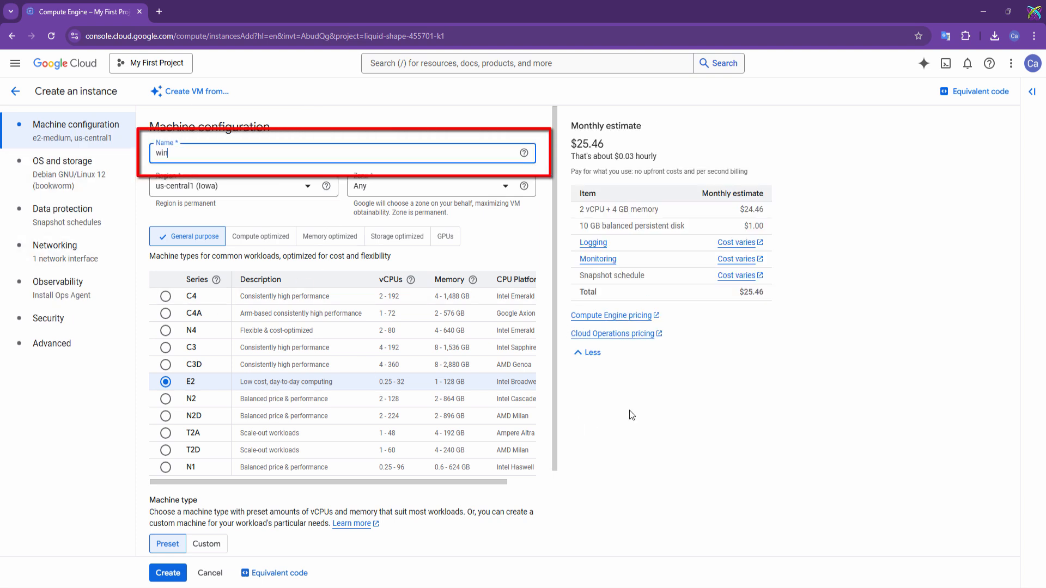
{"action": "type", "text": "dows-server-01"}
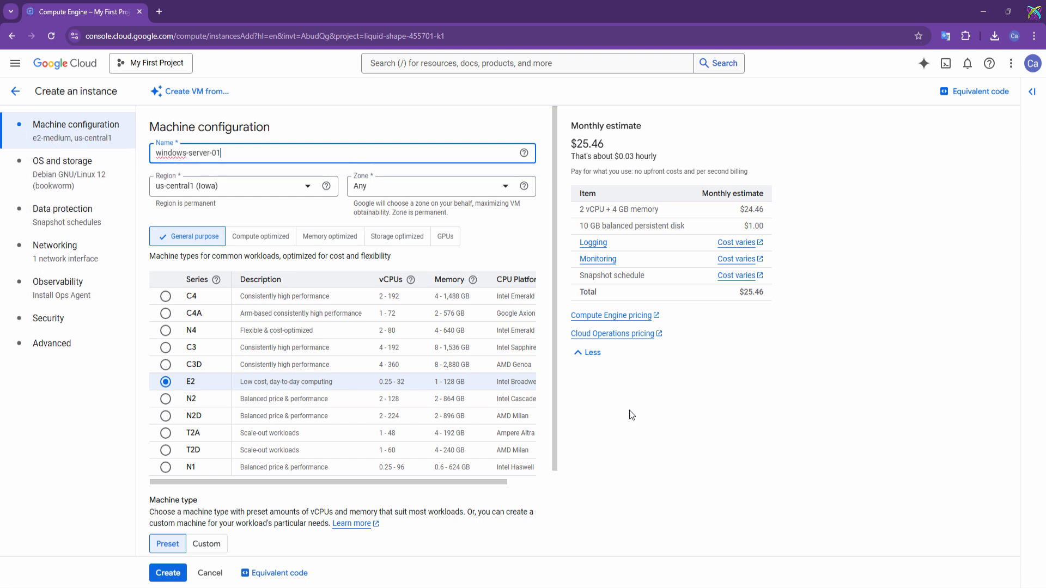
{"action": "left_click", "coordinate": [304, 187]}
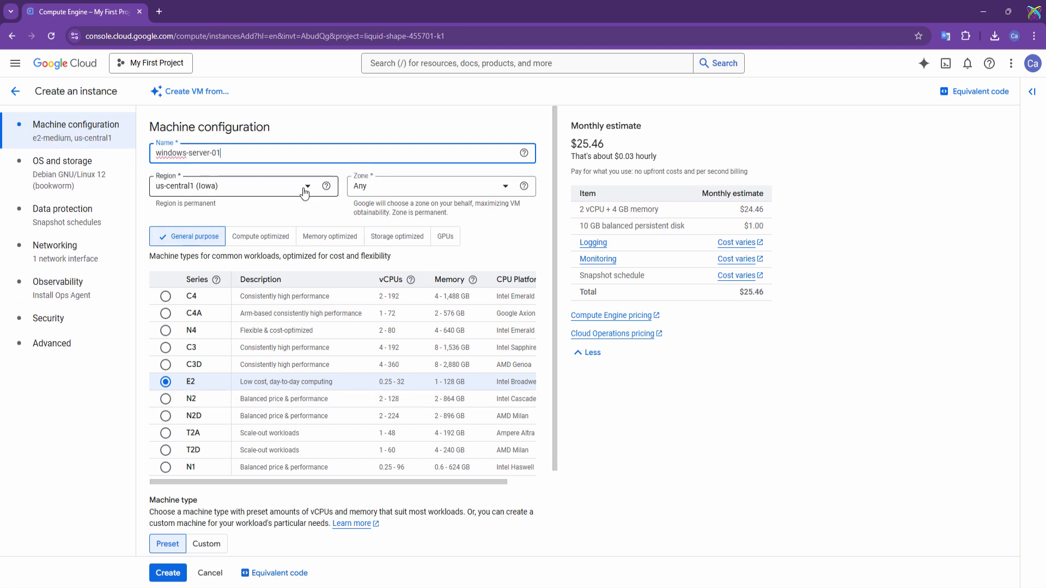
{"action": "scroll", "coordinate": [299, 262], "scroll_direction": "down", "scroll_amount": 3}
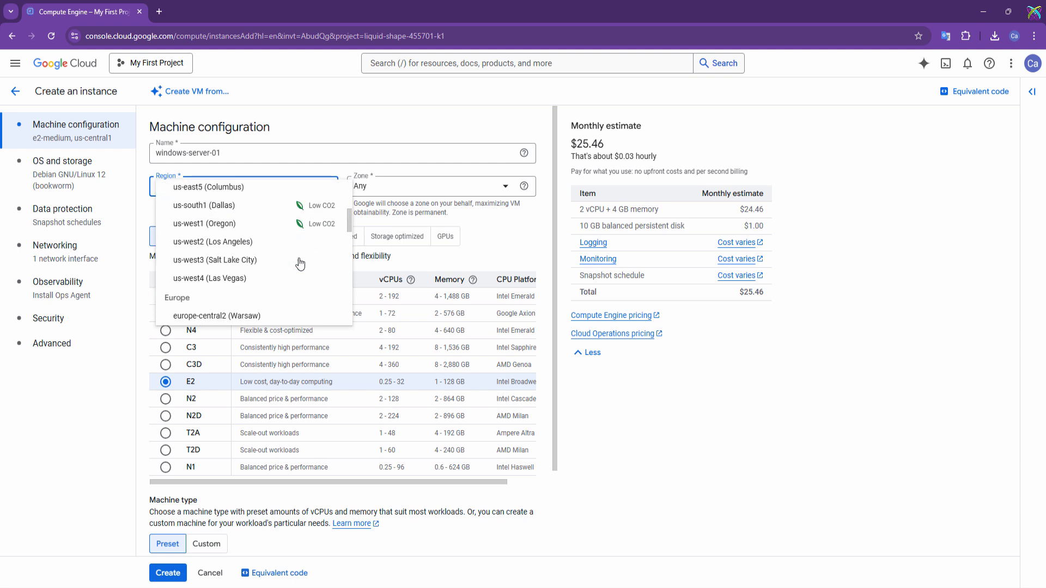
{"action": "scroll", "coordinate": [300, 265], "scroll_direction": "down", "scroll_amount": 10}
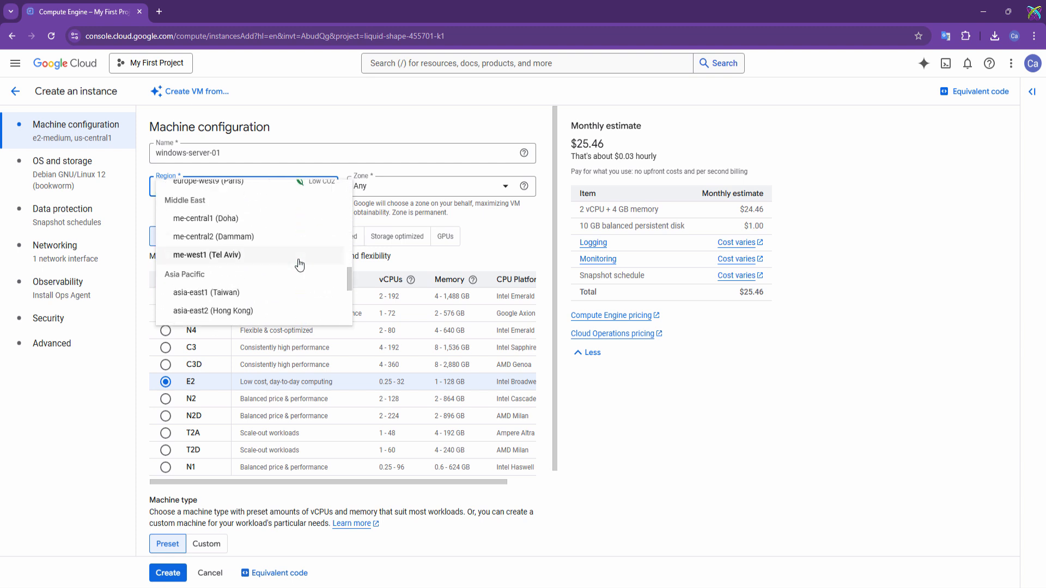
{"action": "left_click", "coordinate": [268, 284]}
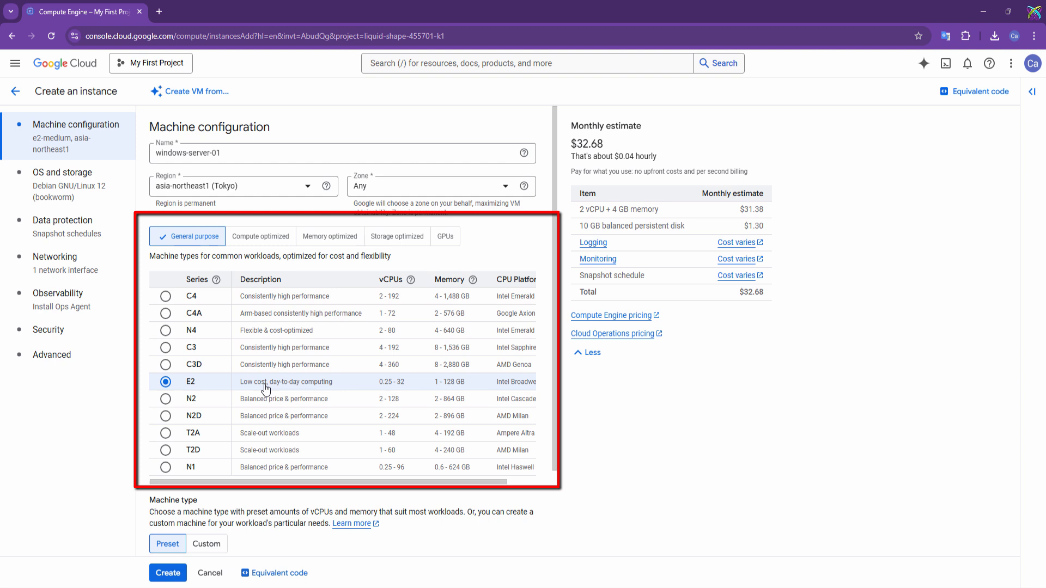
- Look through the Standard, High memory and High CPU presets, then choose the shared-core e2-medium machine type
{"action": "scroll", "coordinate": [266, 388], "scroll_direction": "down", "scroll_amount": 2}
{"action": "scroll", "coordinate": [265, 389], "scroll_direction": "down", "scroll_amount": 1}
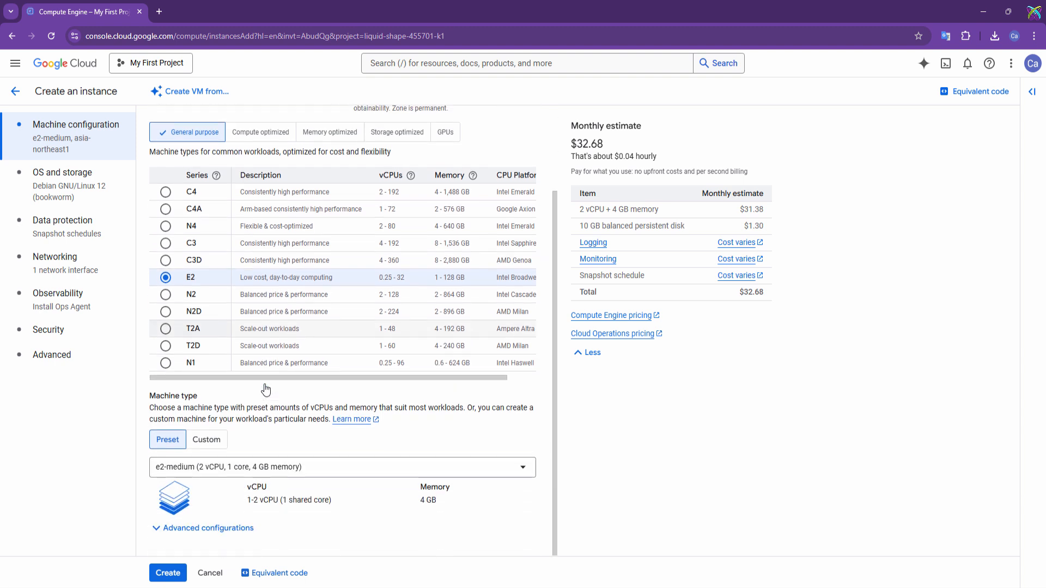
{"action": "left_click", "coordinate": [530, 473]}
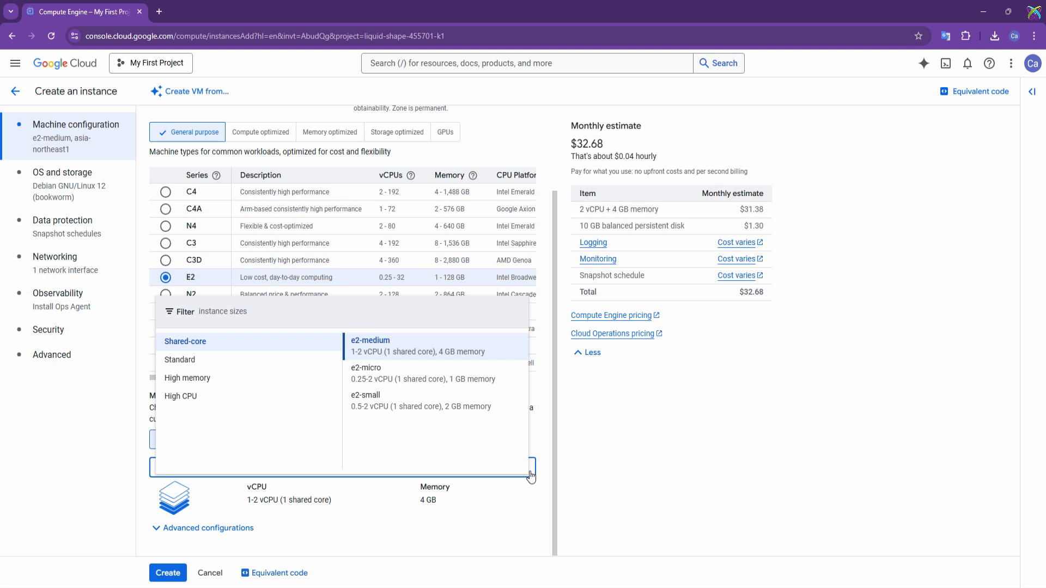
{"action": "left_click", "coordinate": [217, 360]}
{"action": "left_click", "coordinate": [210, 377]}
{"action": "left_click", "coordinate": [206, 396]}
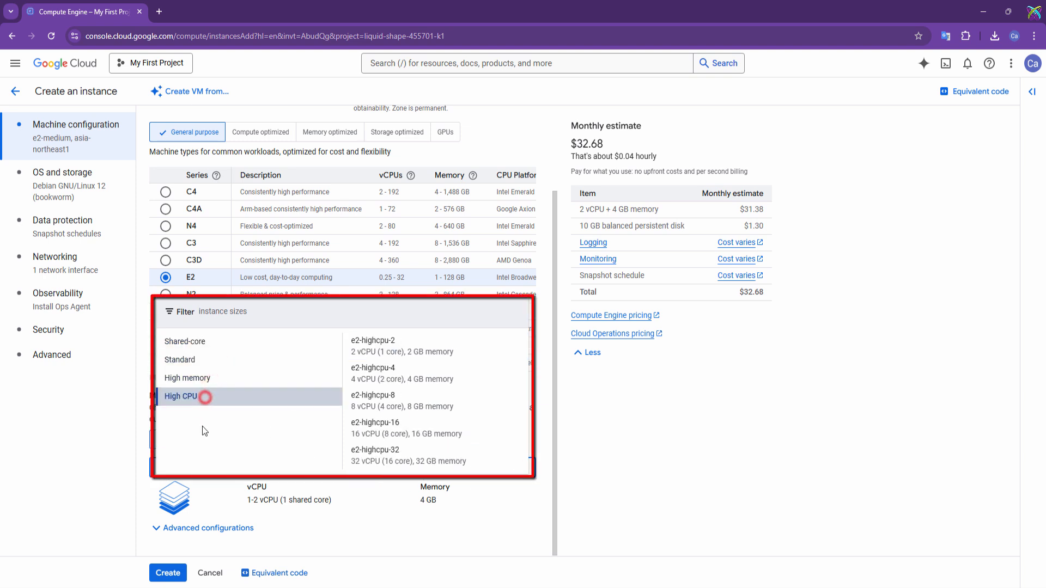
{"action": "left_click", "coordinate": [196, 343]}
{"action": "left_click", "coordinate": [463, 359]}
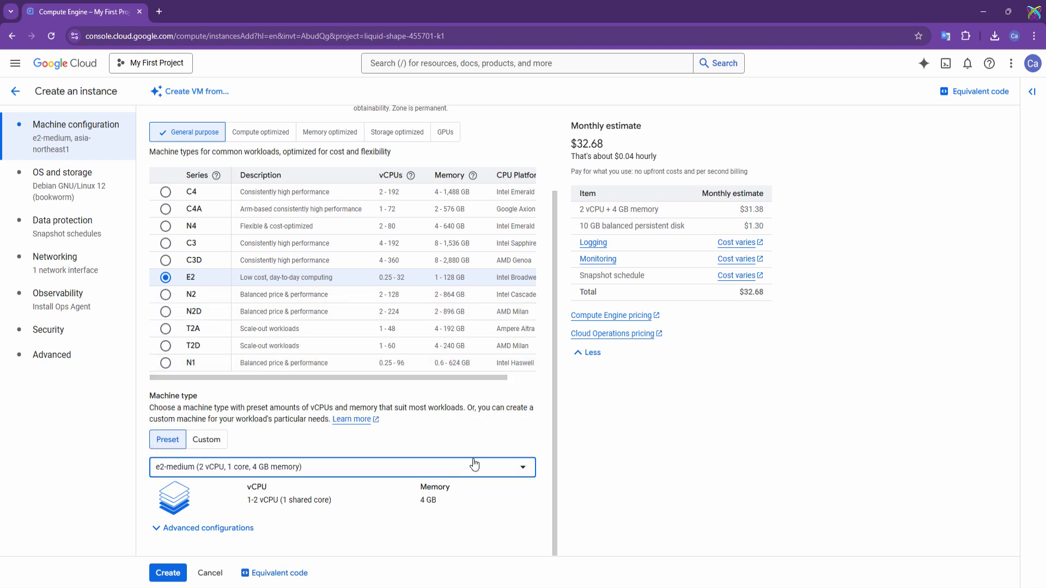
- Change the instance's boot disk image to Windows Server, version Windows Server 2022 Datacenter
{"action": "left_click", "coordinate": [64, 189]}
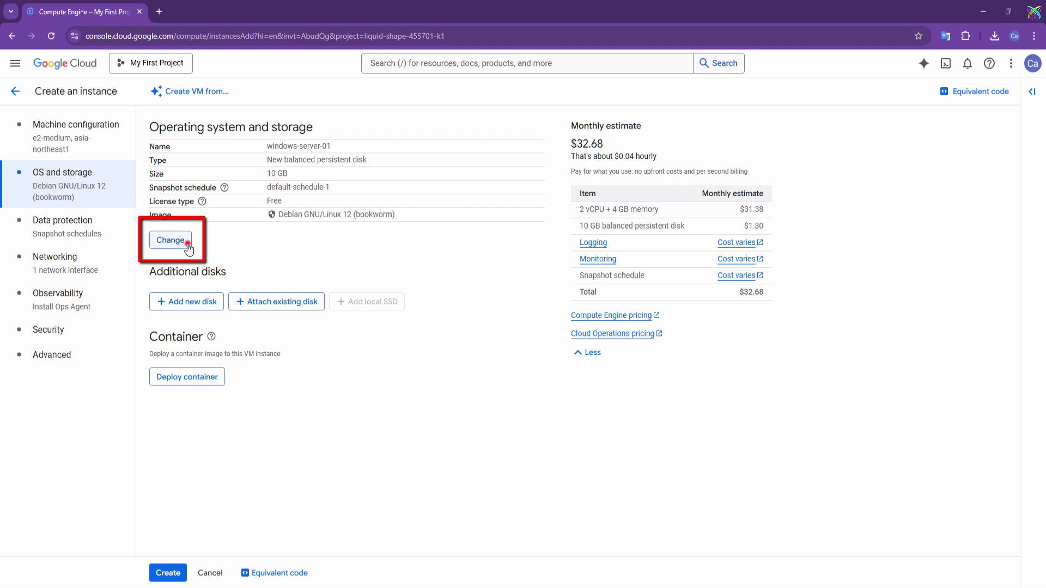
{"action": "left_click", "coordinate": [170, 240]}
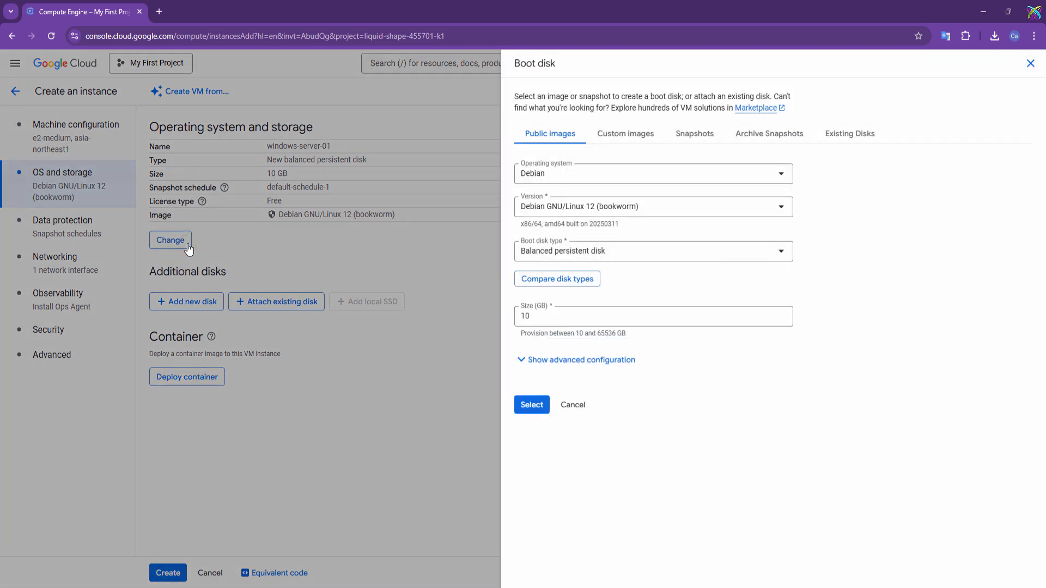
{"action": "left_click", "coordinate": [781, 174]}
{"action": "scroll", "coordinate": [763, 246], "scroll_direction": "down", "scroll_amount": 5}
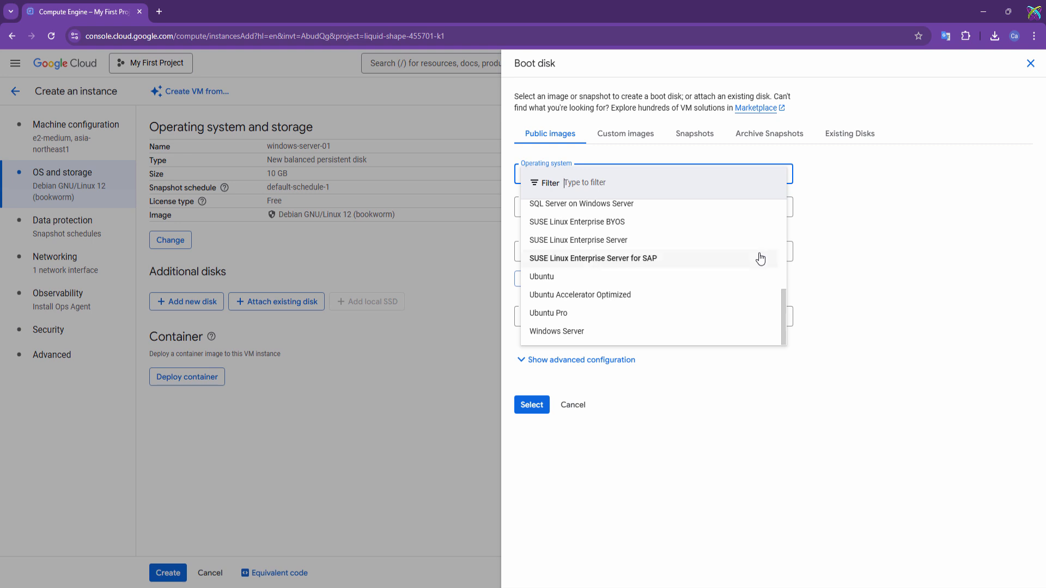
{"action": "left_click", "coordinate": [630, 332]}
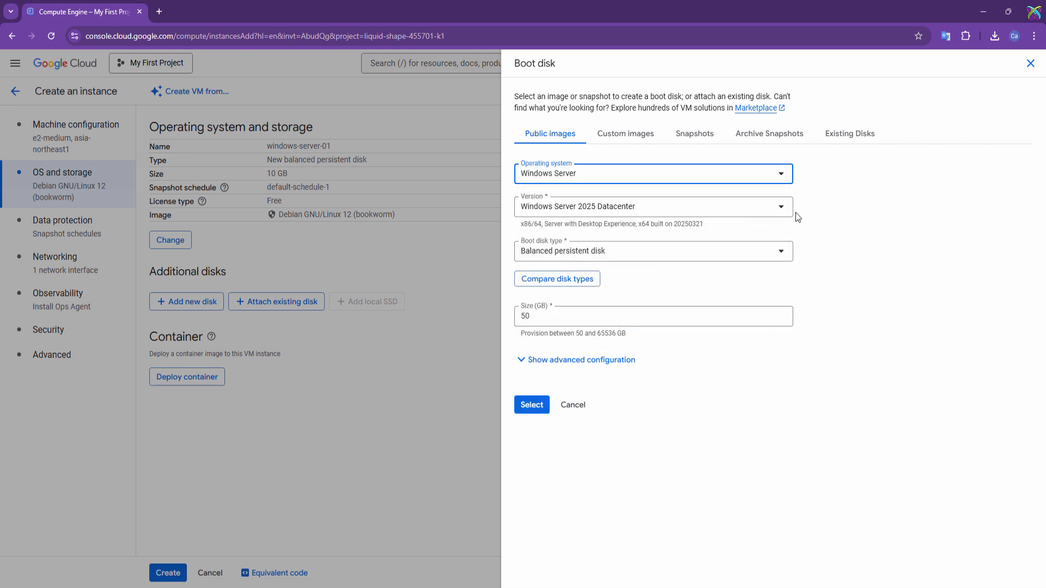
{"action": "left_click", "coordinate": [781, 210]}
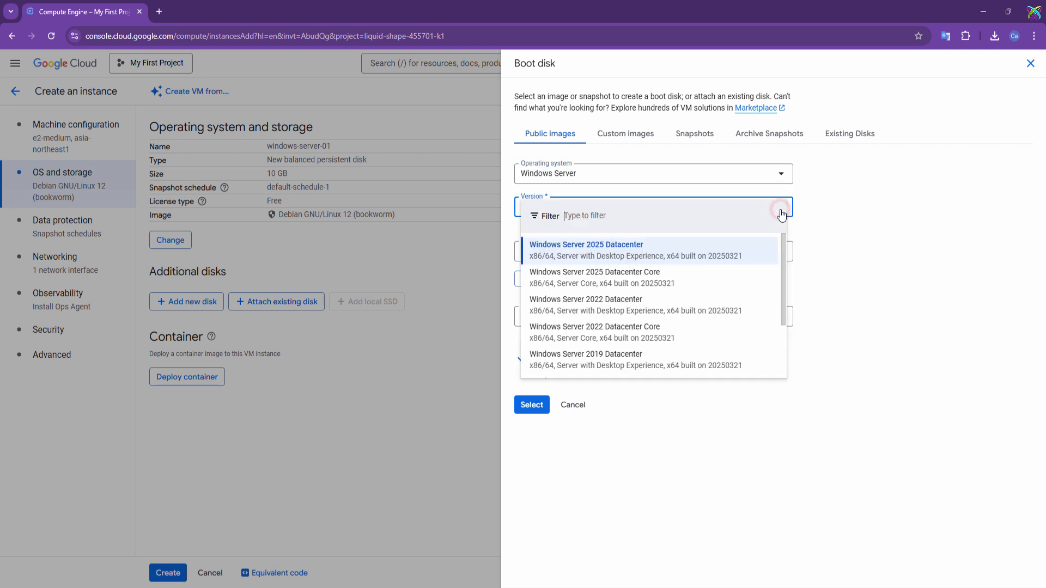
{"action": "left_click", "coordinate": [701, 311]}
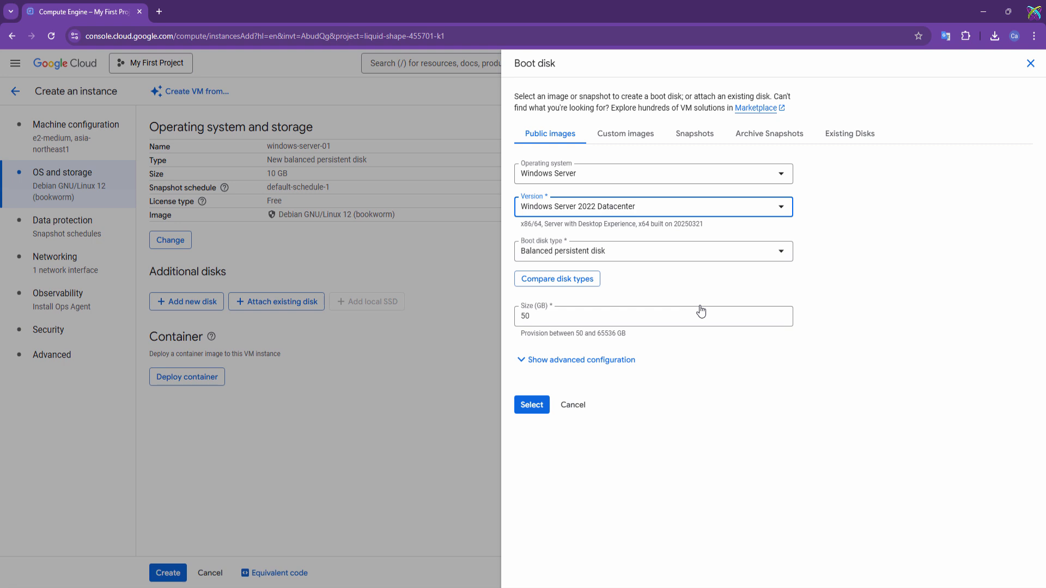
- Set the boot disk type to SSD persistent disk and apply the boot disk configuration
{"action": "left_click", "coordinate": [748, 257]}
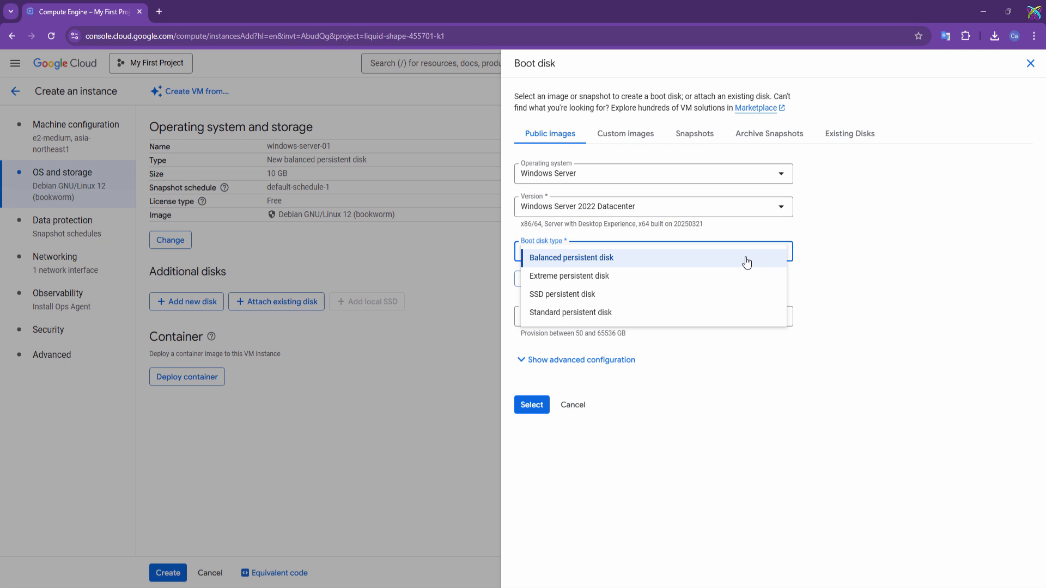
{"action": "left_click", "coordinate": [663, 295]}
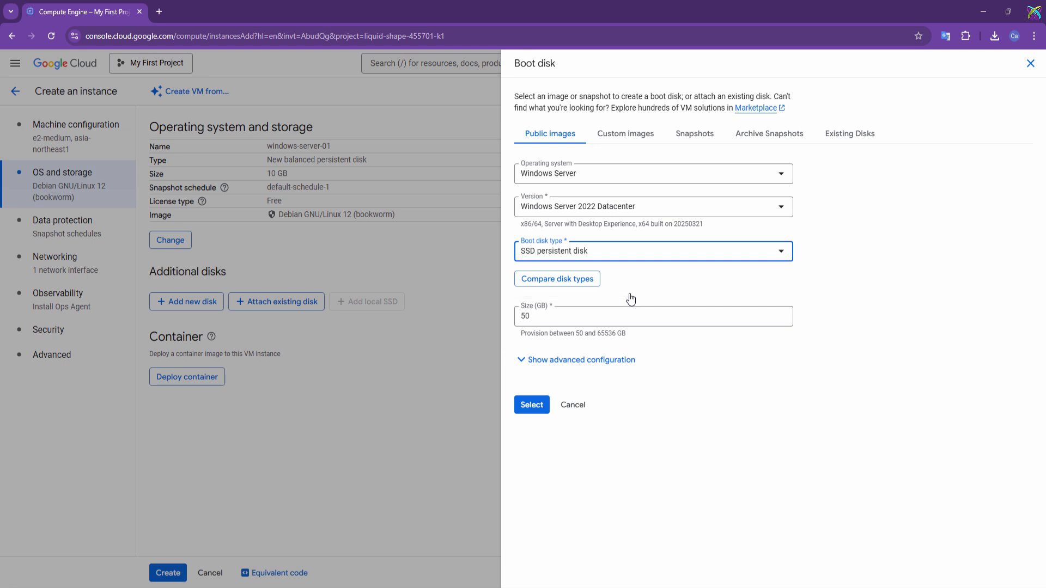
{"action": "left_click", "coordinate": [533, 406]}
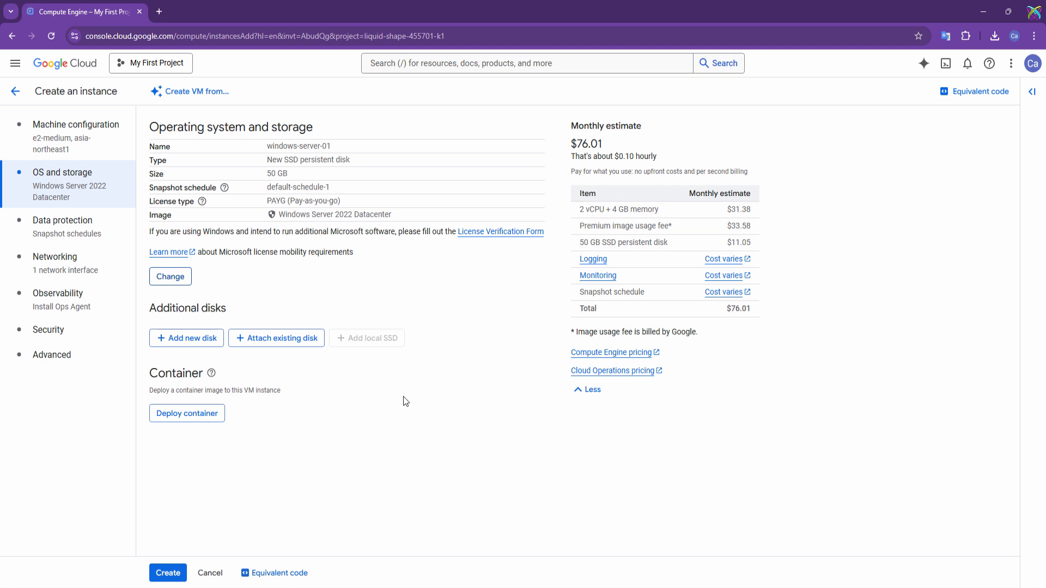
- Enter windows-server-01 as the instance's network tag in the networking settings and copy that text
{"action": "left_click", "coordinate": [113, 273]}
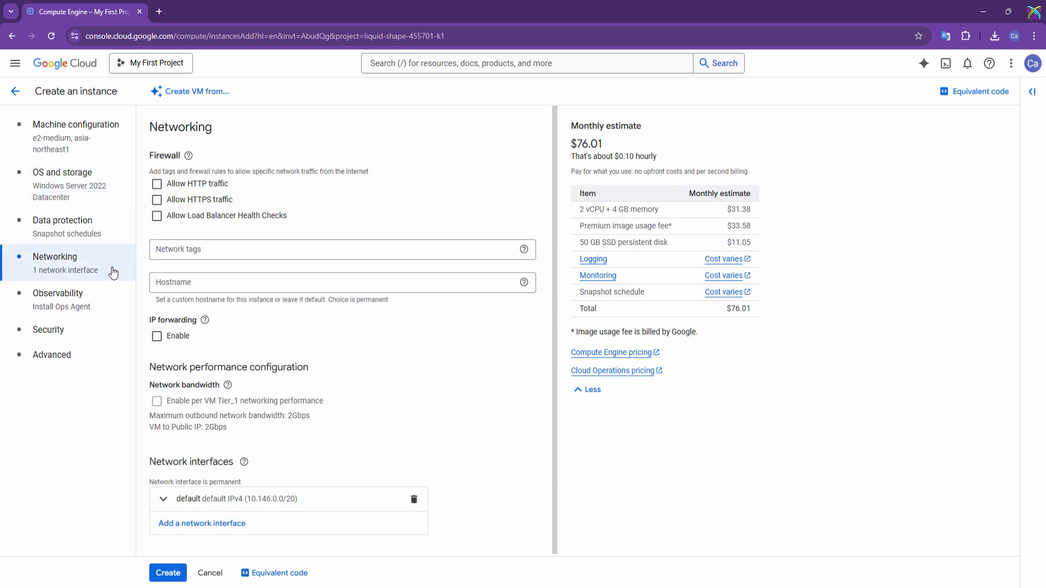
{"action": "left_click", "coordinate": [331, 253]}
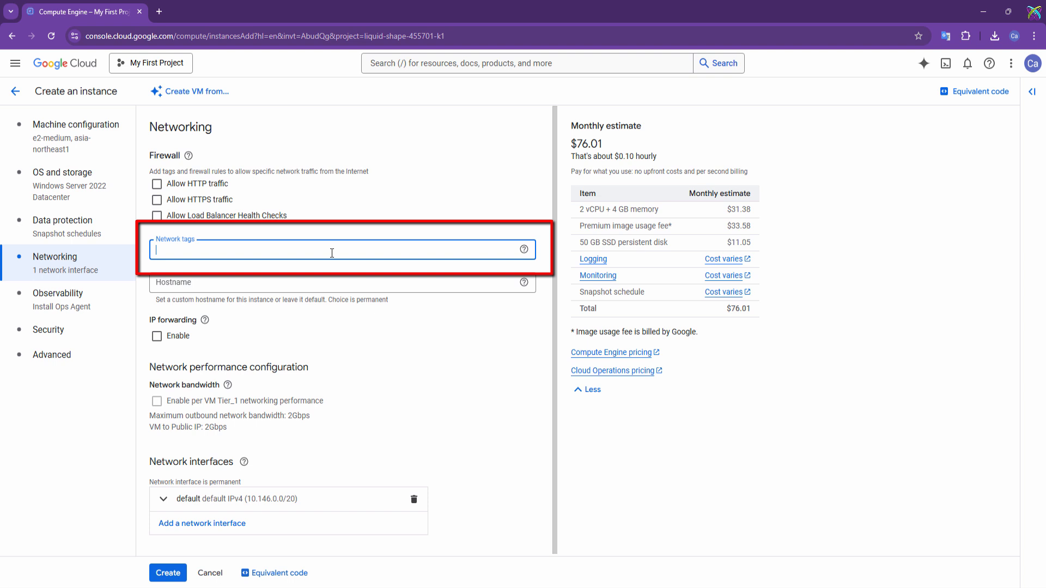
{"action": "type", "text": "windows-server-01"}
{"action": "key", "text": "ctrl+a"}
{"action": "key", "text": "ctrl+c"}
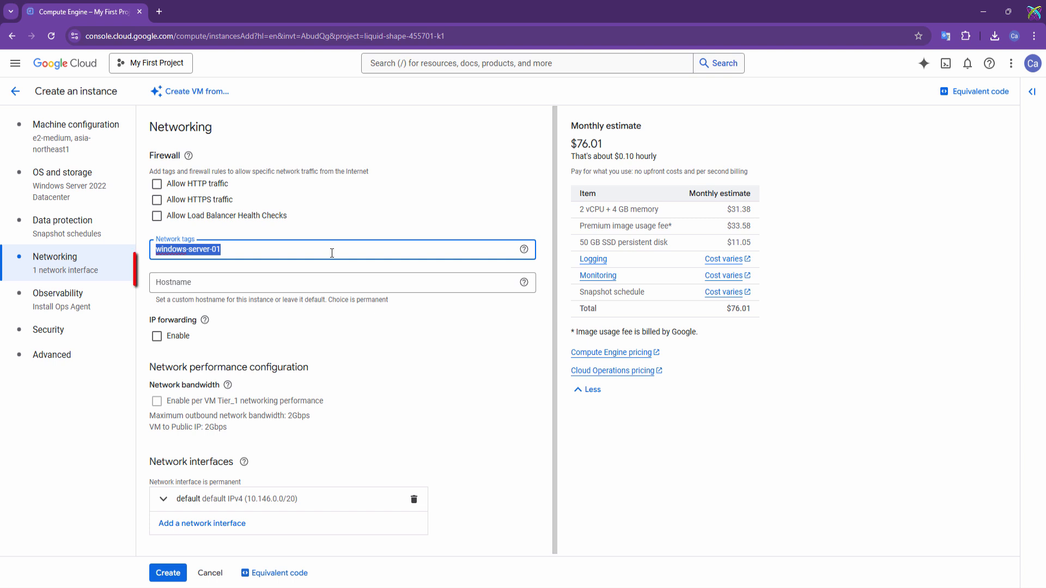
- Set the hostname to windows-server-01.local and create the instance
{"action": "left_click", "coordinate": [294, 283]}
{"action": "key", "text": "ctrl+v"}
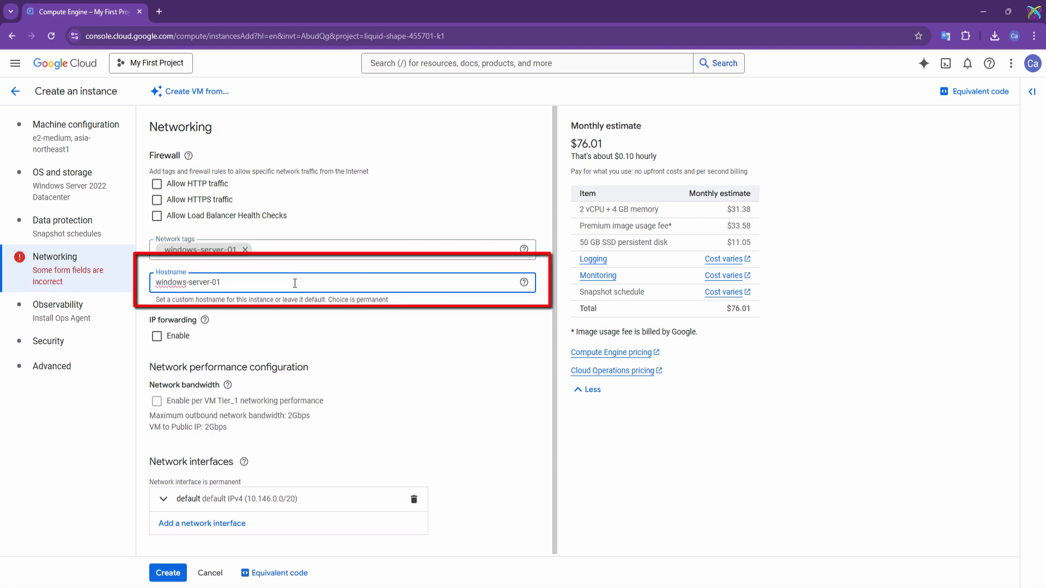
{"action": "type", "text": ".local"}
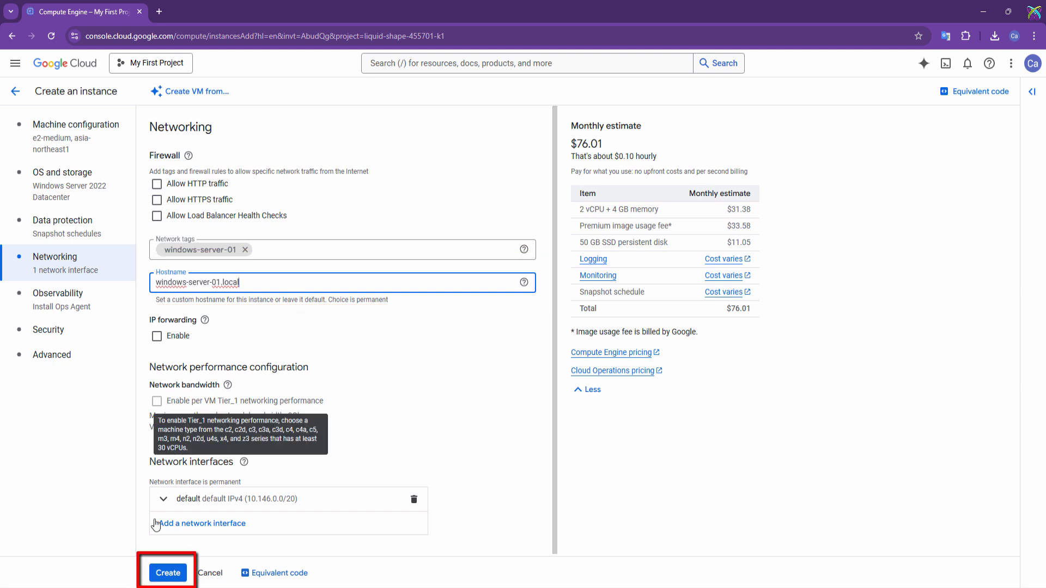
{"action": "left_click", "coordinate": [166, 574]}
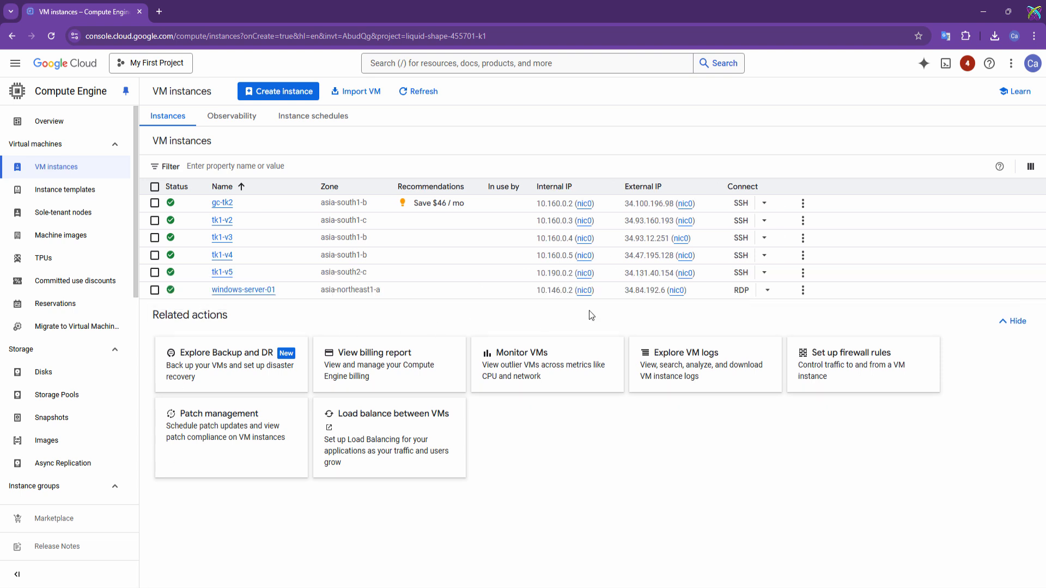
- Download the RDP file for windows-server-01, save it to the Desktop as windows-server-01.rdp, and close the connection dialog
{"action": "left_click", "coordinate": [746, 293]}
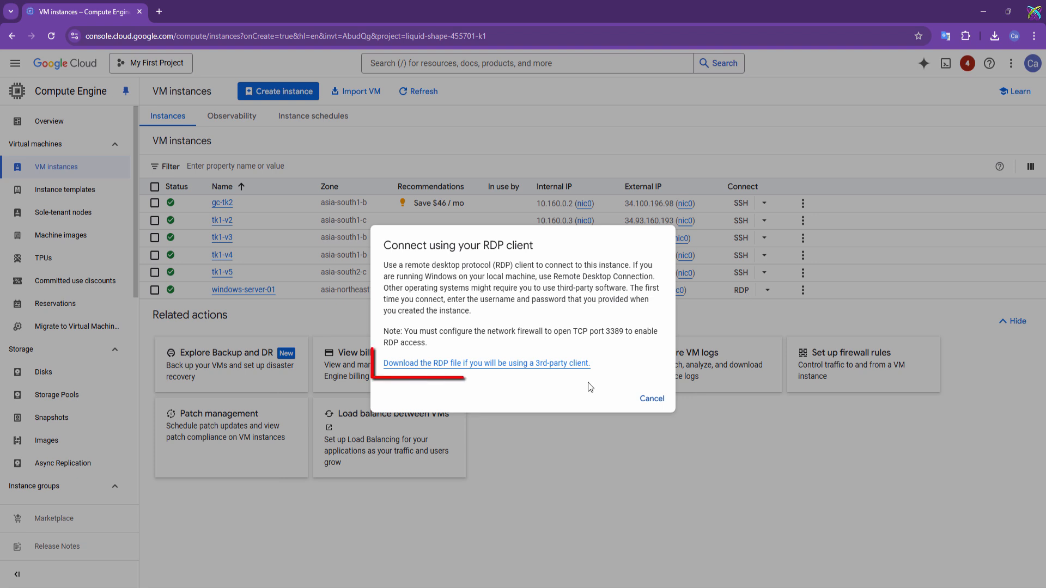
{"action": "left_click_drag", "start_coordinate": [465, 374], "coordinate": [383, 375]}
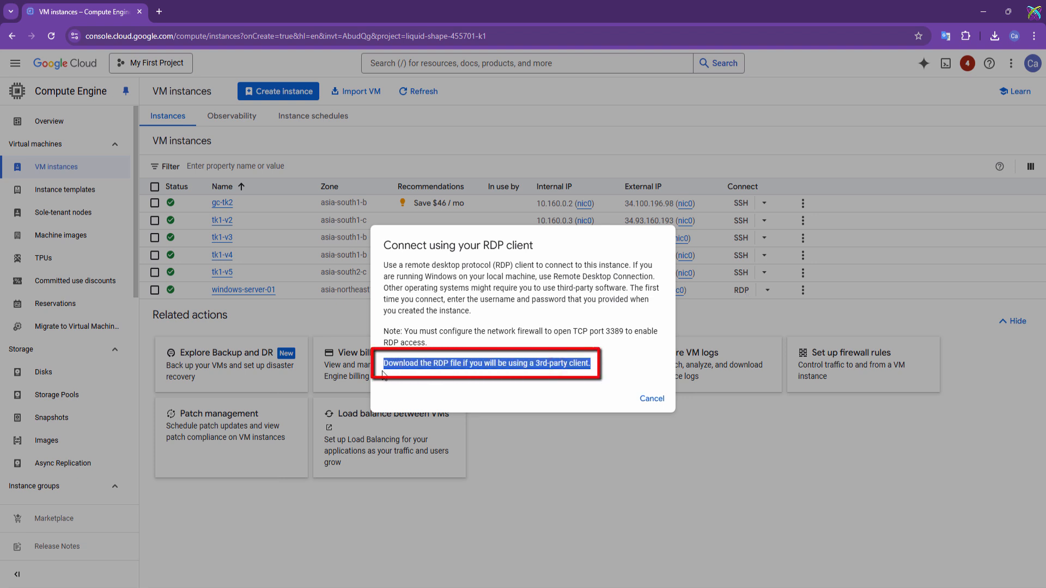
{"action": "left_click", "coordinate": [484, 370]}
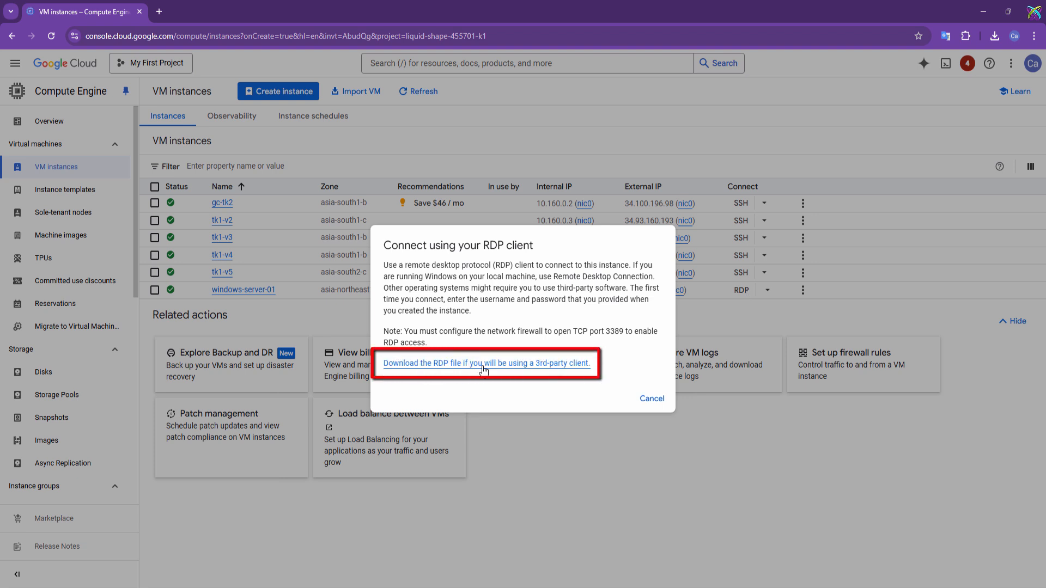
{"action": "left_click", "coordinate": [484, 370]}
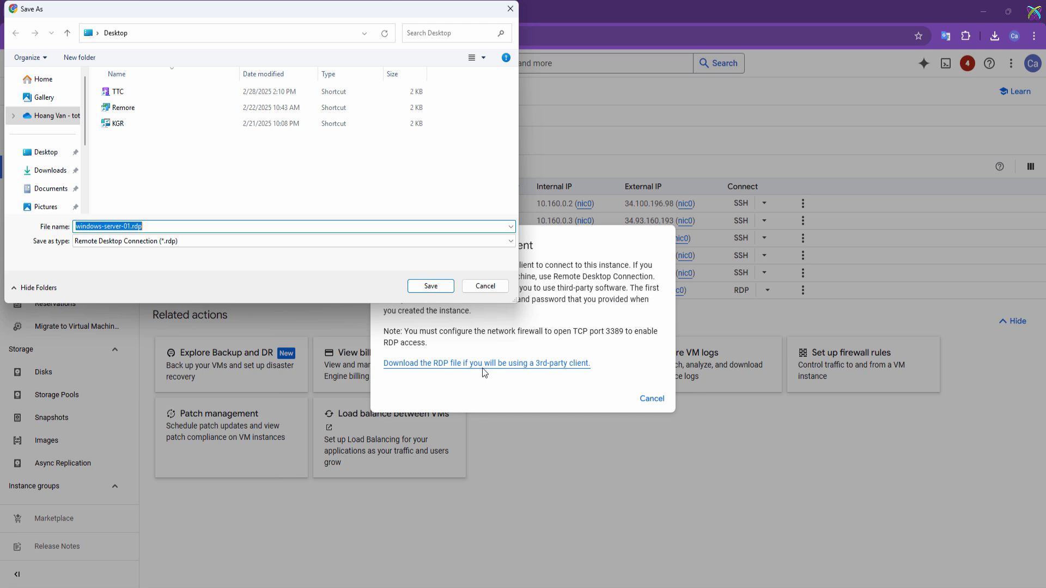
{"action": "left_click", "coordinate": [417, 285]}
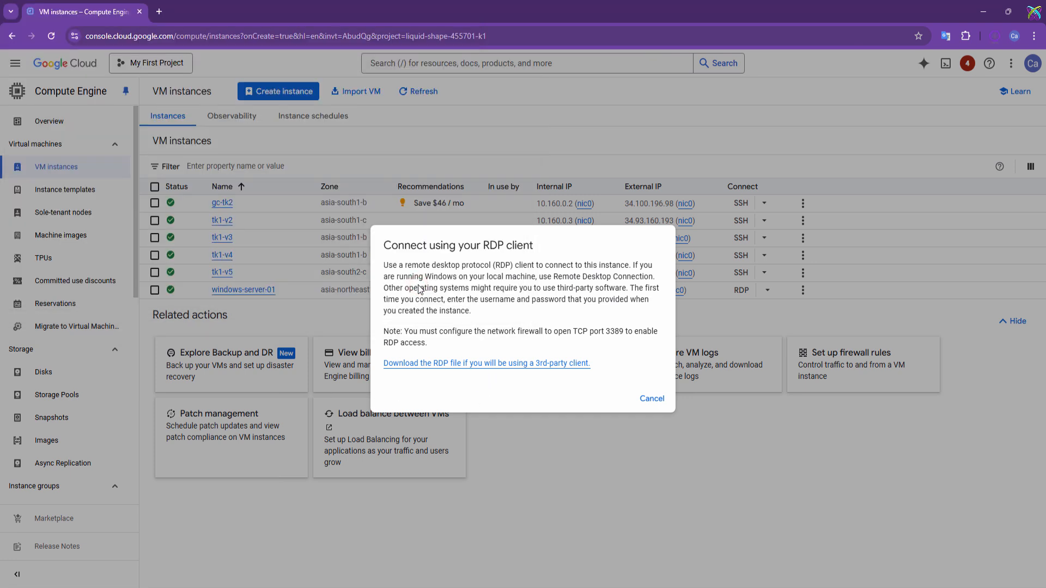
{"action": "left_click", "coordinate": [660, 398]}
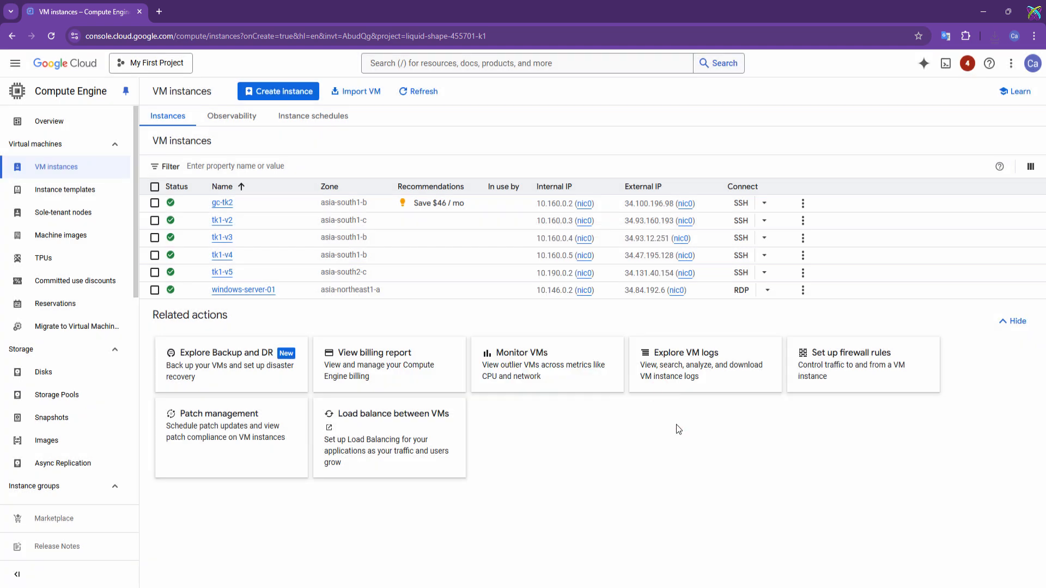
- Generate a new Windows password for the username totatca on windows-server-01 and copy the generated password
{"action": "left_click", "coordinate": [270, 291]}
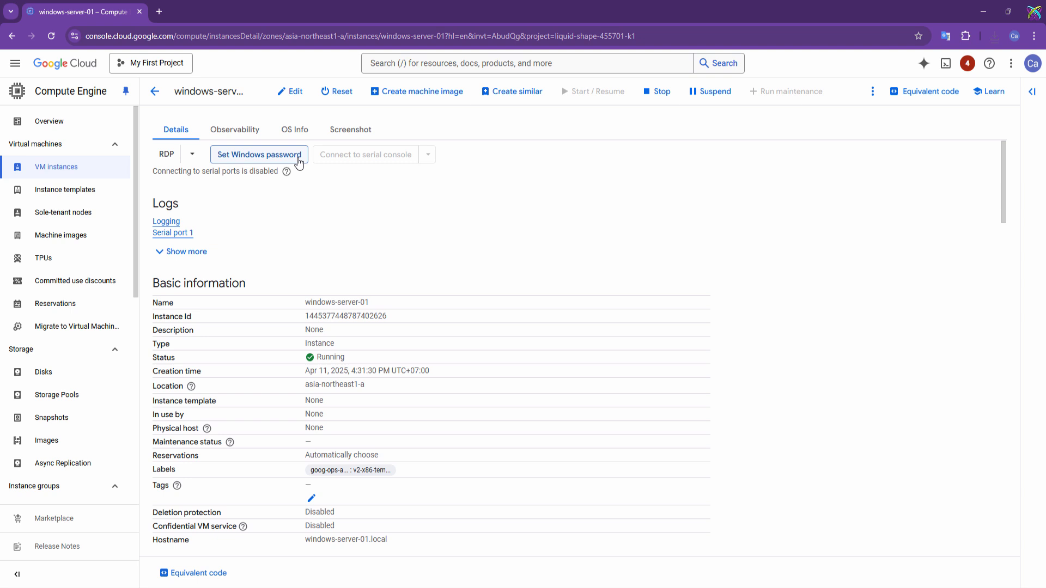
{"action": "left_click", "coordinate": [298, 161]}
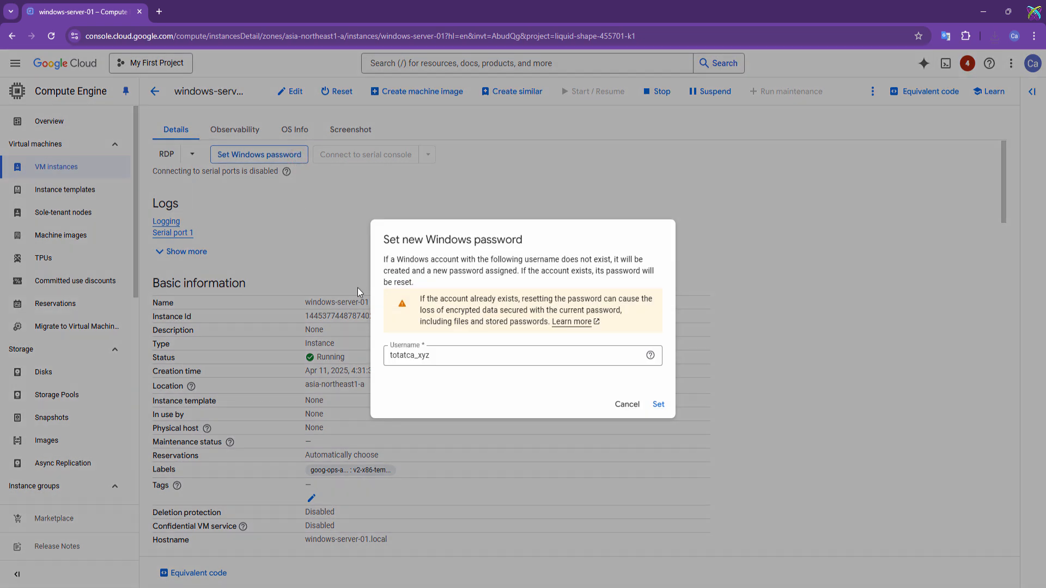
{"action": "left_click", "coordinate": [475, 358]}
{"action": "key", "text": "BackSpace"}
{"action": "key", "text": "BackSpace"}
{"action": "key", "text": "BackSpace"}
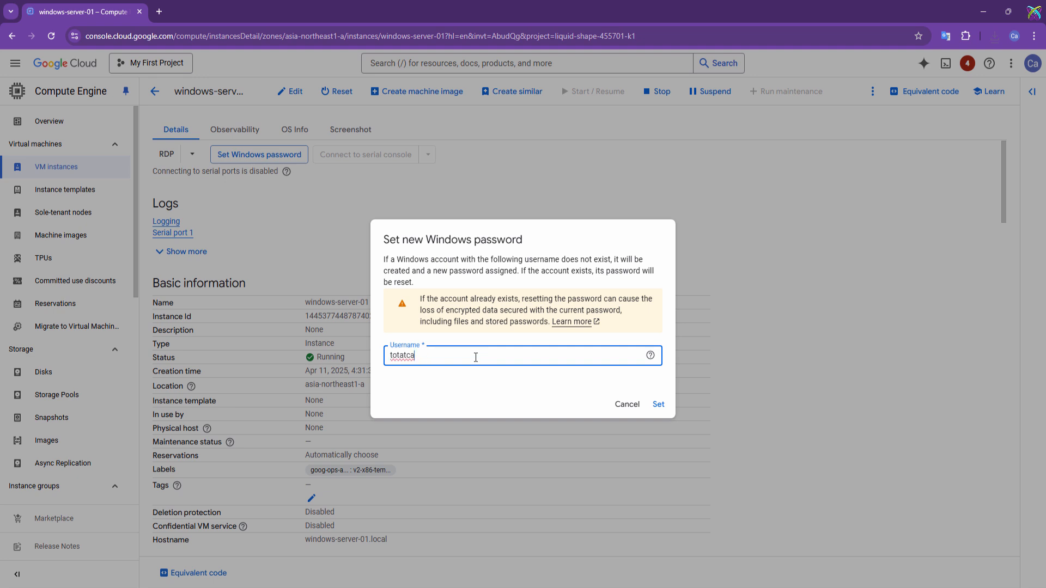
{"action": "left_click", "coordinate": [657, 406]}
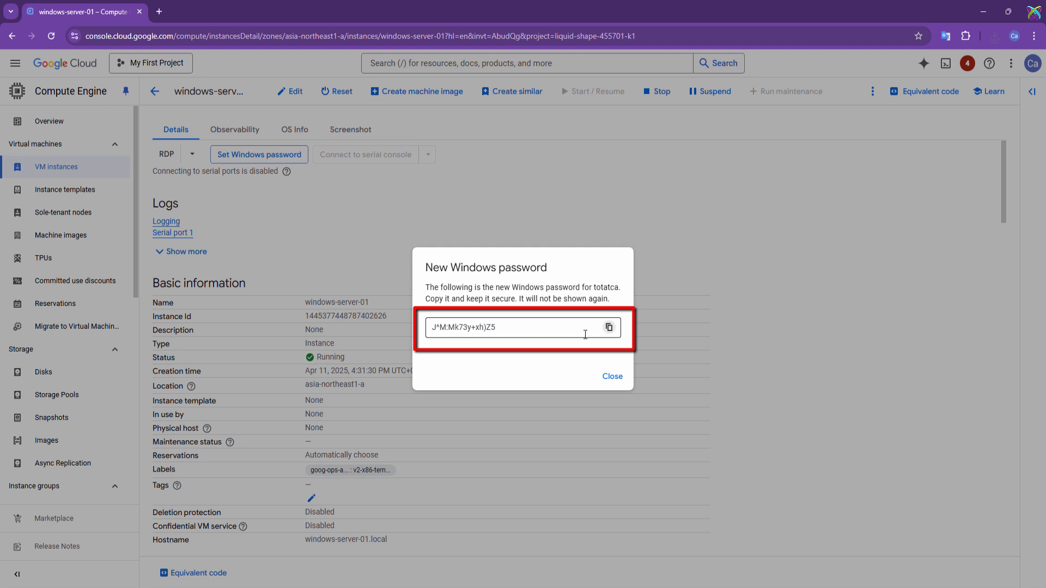
{"action": "left_click", "coordinate": [610, 329]}
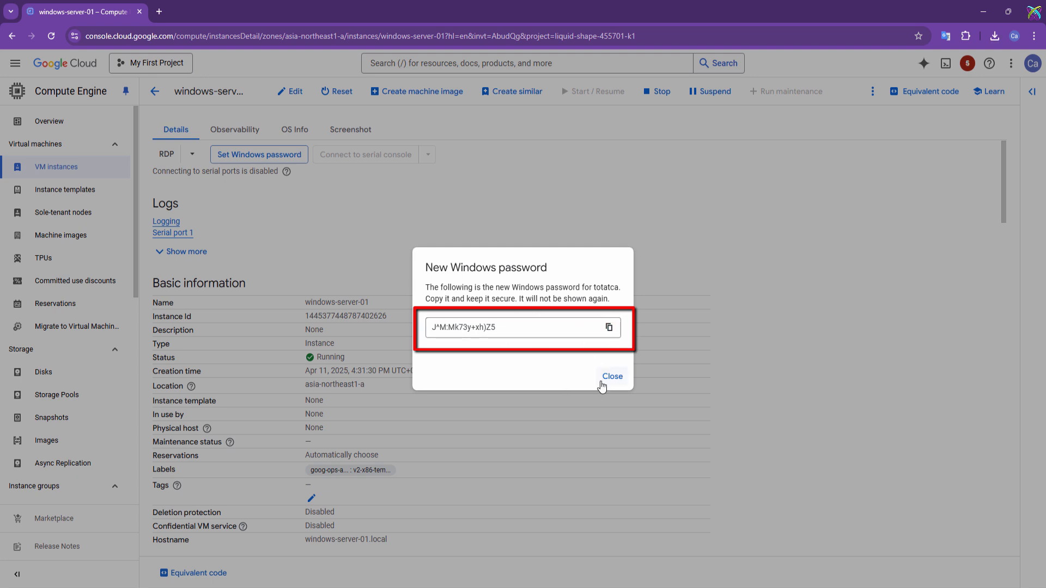
{"action": "left_click", "coordinate": [601, 379]}
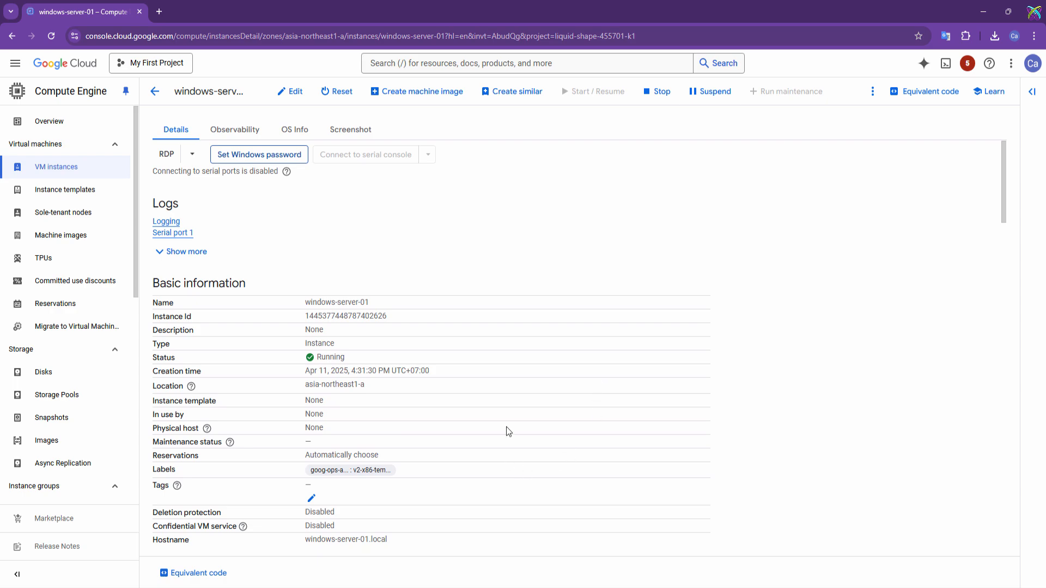
- Move the windows-server-01 RDP file to an empty area of the desktop and open its remote connection, accepting the unknown publisher
{"action": "left_click", "coordinate": [982, 12]}
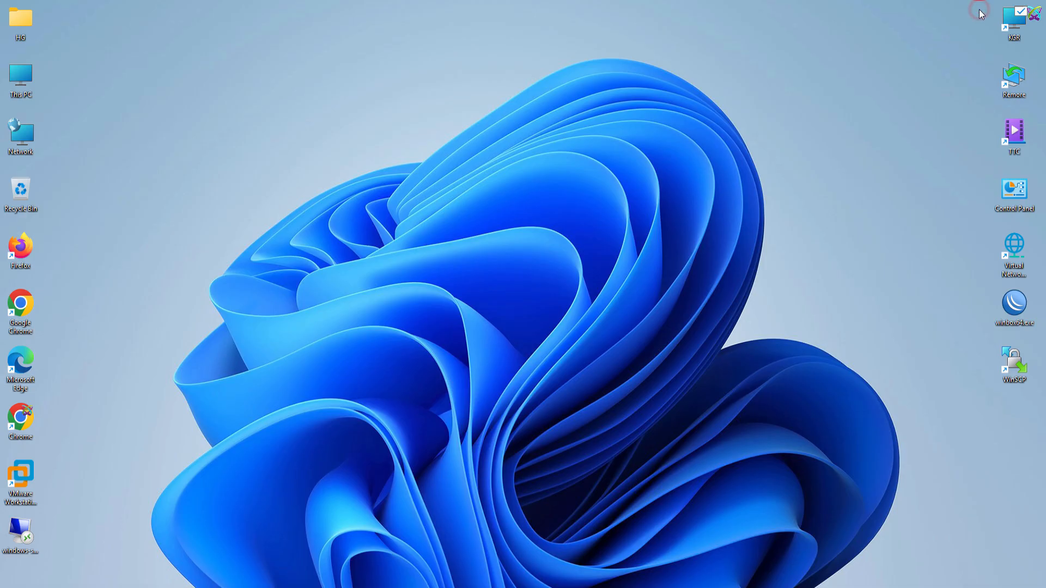
{"action": "left_click_drag", "start_coordinate": [22, 531], "coordinate": [162, 90]}
{"action": "left_click", "coordinate": [304, 103]}
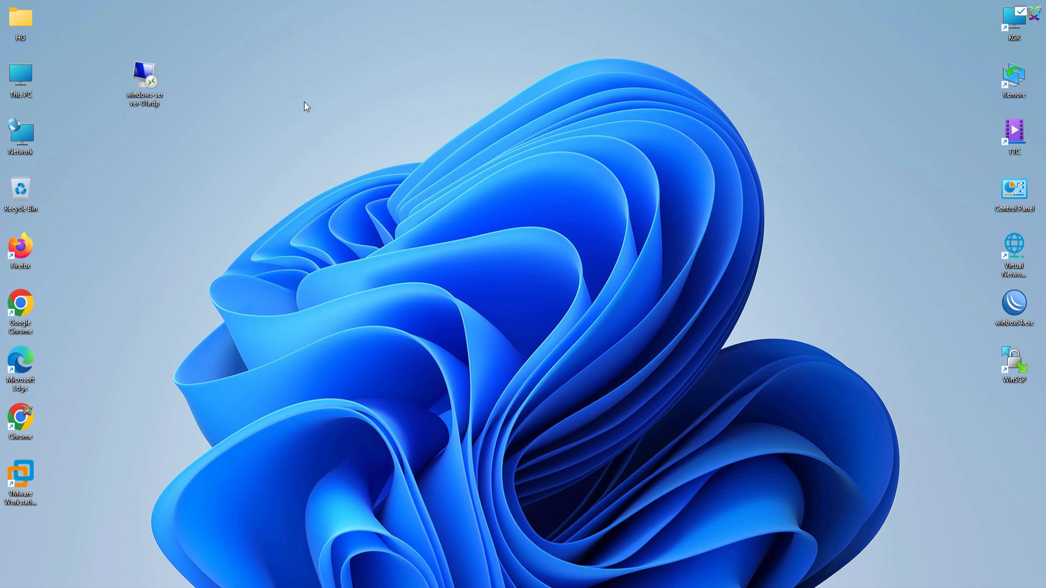
{"action": "double_click", "coordinate": [148, 79]}
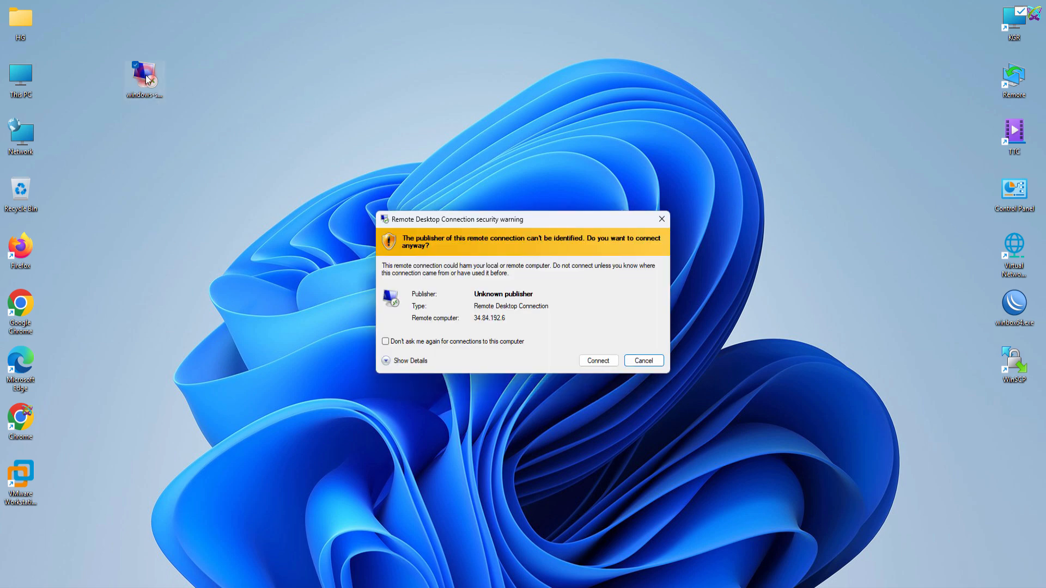
{"action": "left_click", "coordinate": [598, 360]}
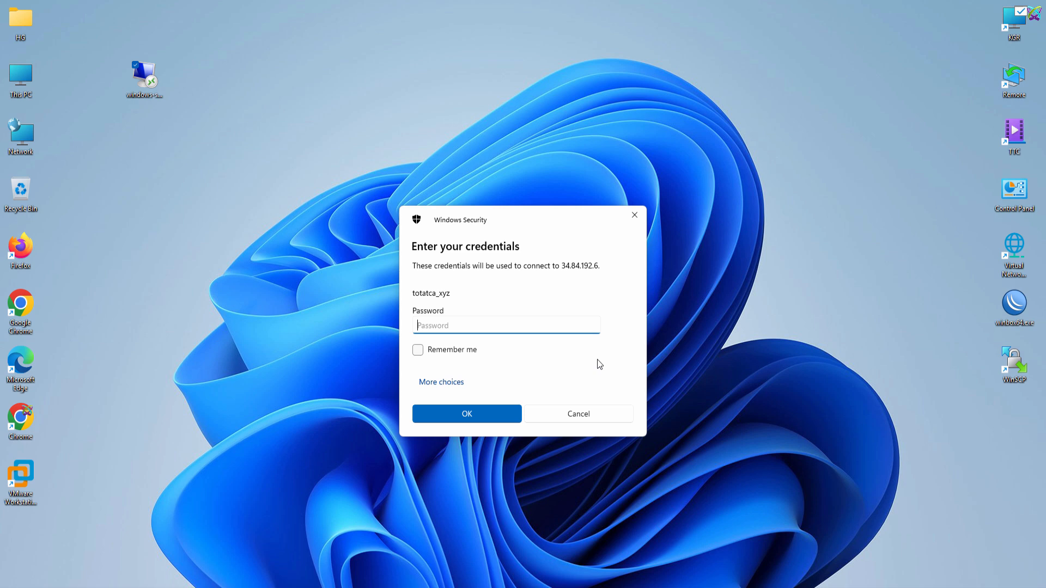
- Sign in to the remote connection with a different account, username totatca and the copied Windows password, accepting the untrusted certificate
{"action": "left_click", "coordinate": [444, 383]}
{"action": "left_click", "coordinate": [509, 442]}
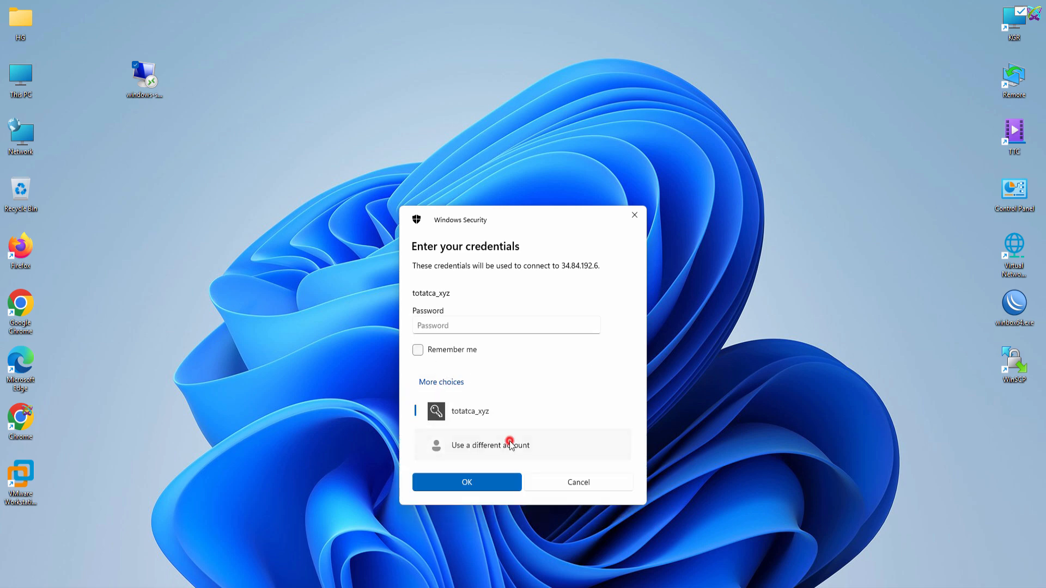
{"action": "type", "text": "totatca"}
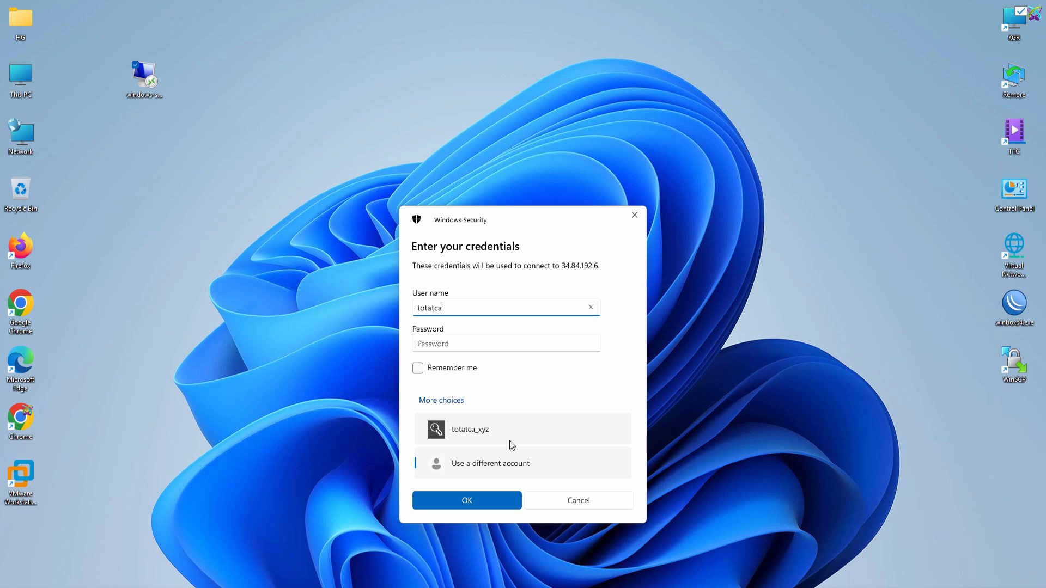
{"action": "key", "text": "Tab"}
{"action": "key", "text": "ctrl+v"}
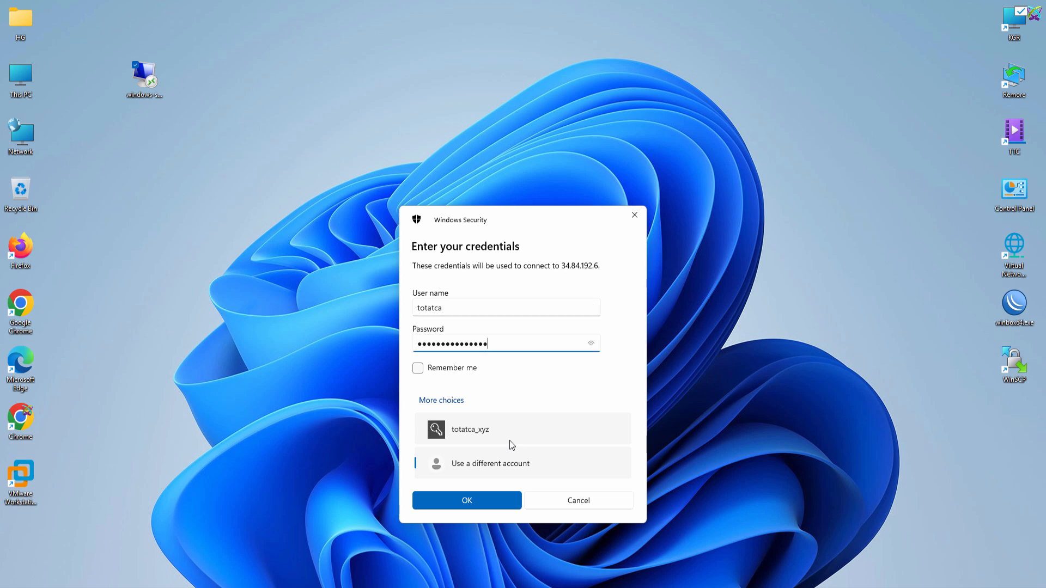
{"action": "left_click", "coordinate": [458, 507]}
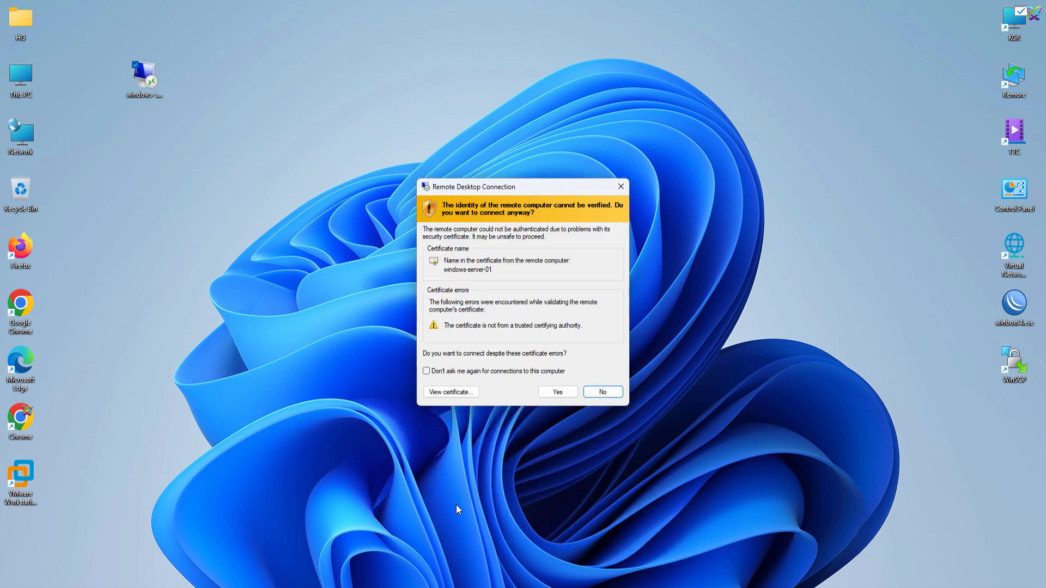
{"action": "left_click", "coordinate": [555, 393]}
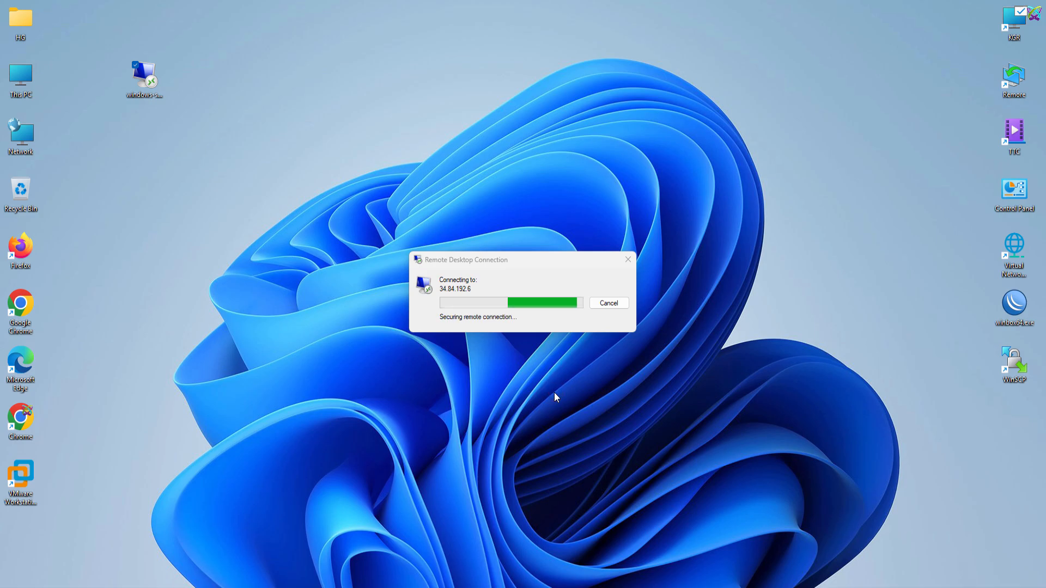